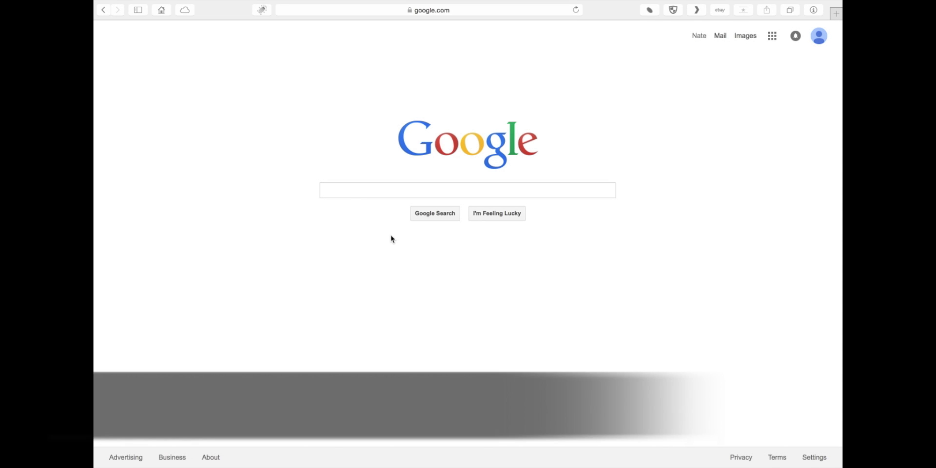
Load start.qnap.com from Safari's address bar
click(395, 9)
text(st)
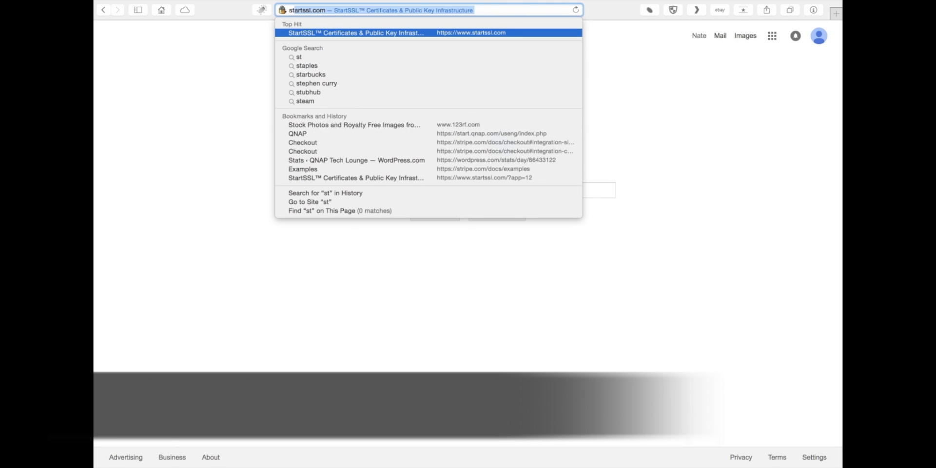
text(art.qnap.com)
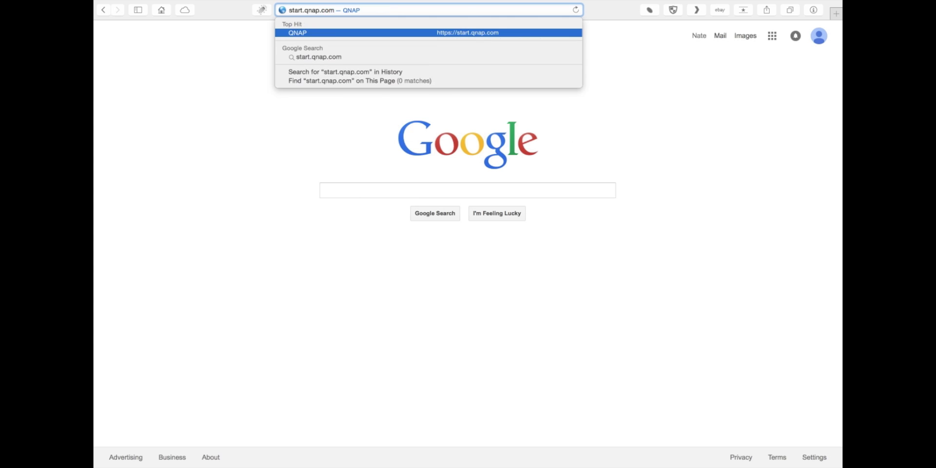
key(Return)
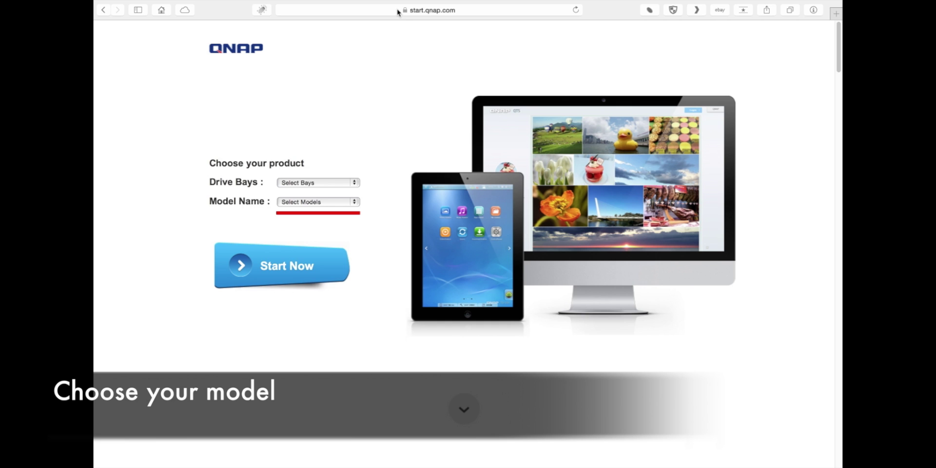
Select 2-Bay and TS-231+, start the guide, and scroll to 'Get the hardware ready'
click(349, 183)
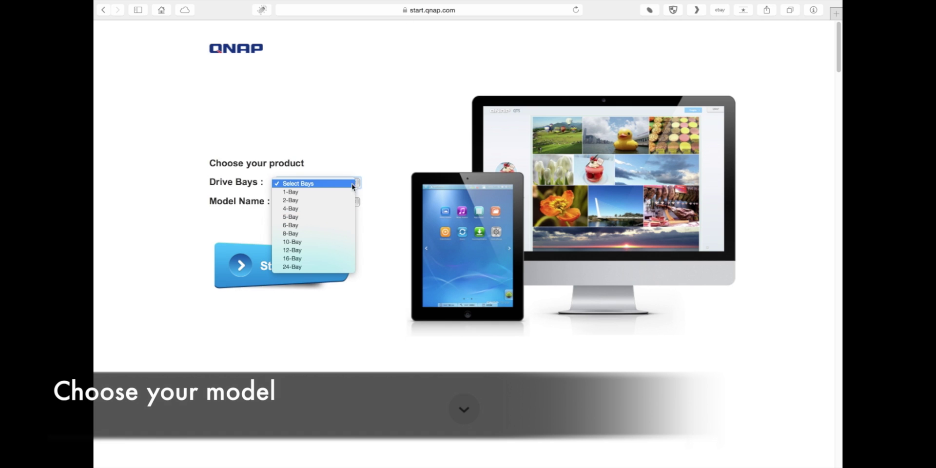
click(345, 200)
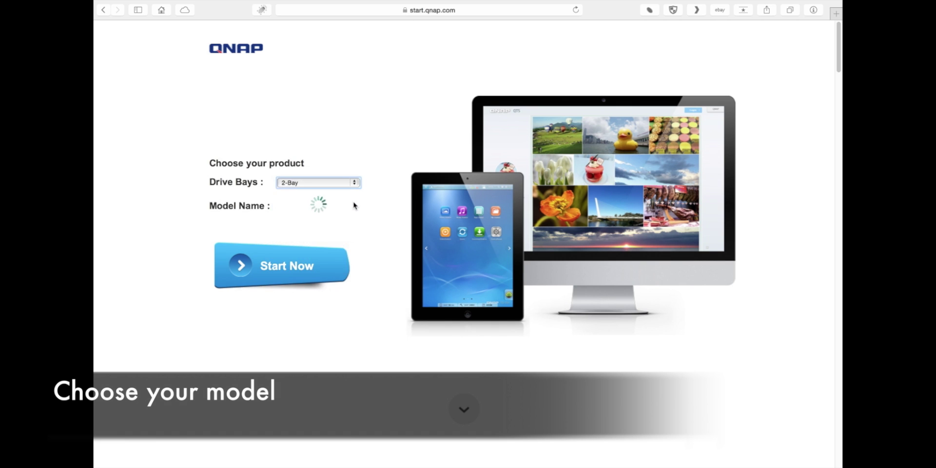
click(354, 202)
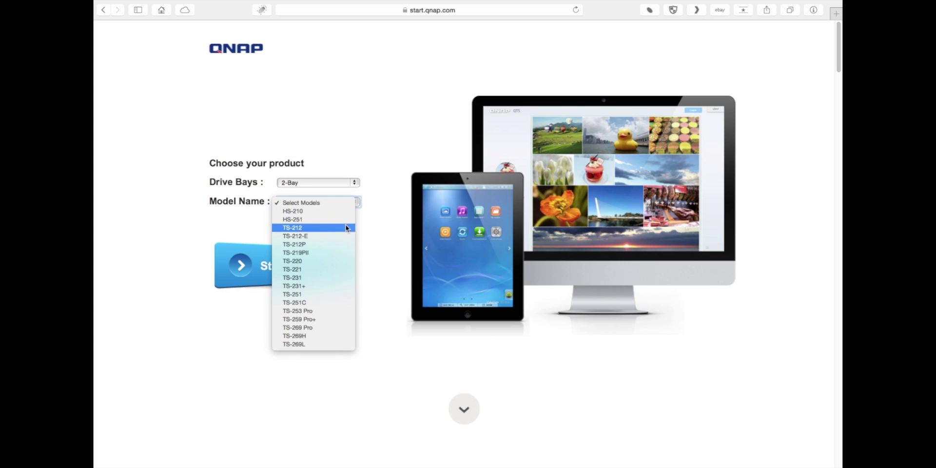
click(340, 286)
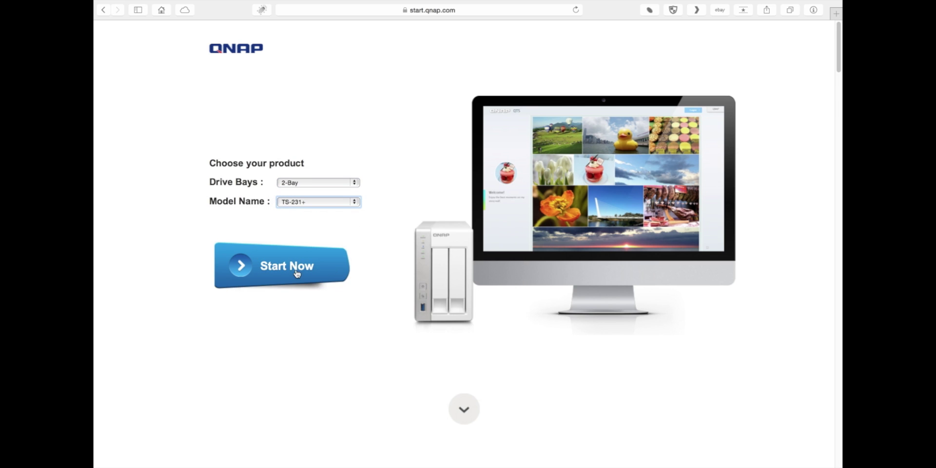
click(297, 274)
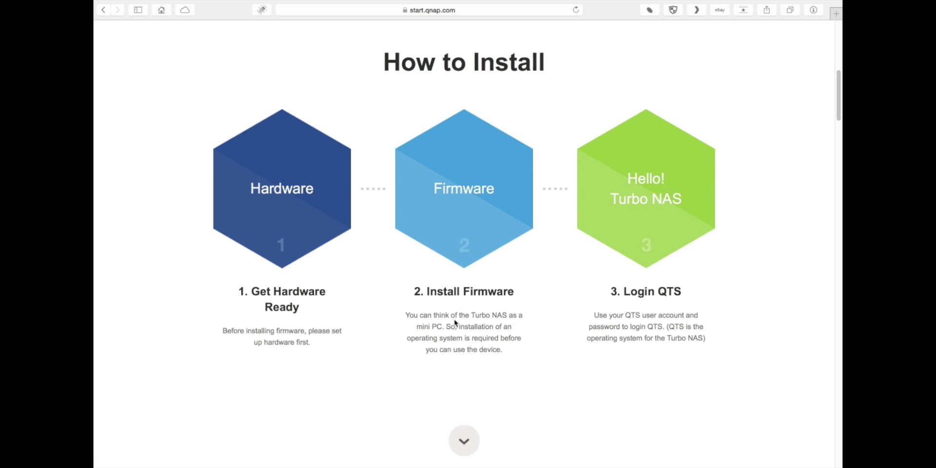
scroll(279, 203, down, 5)
Continue past the screwdriver section through the four hardware cards to Install firmware
scroll(279, 203, down, 8)
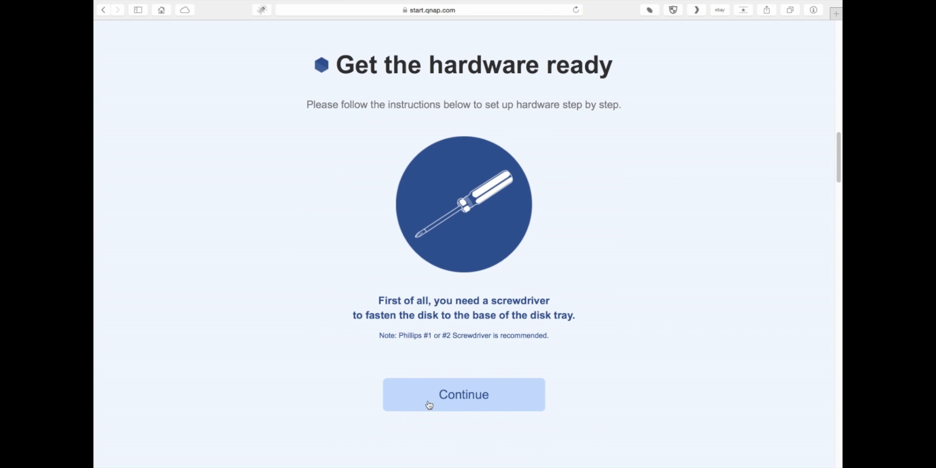
click(429, 405)
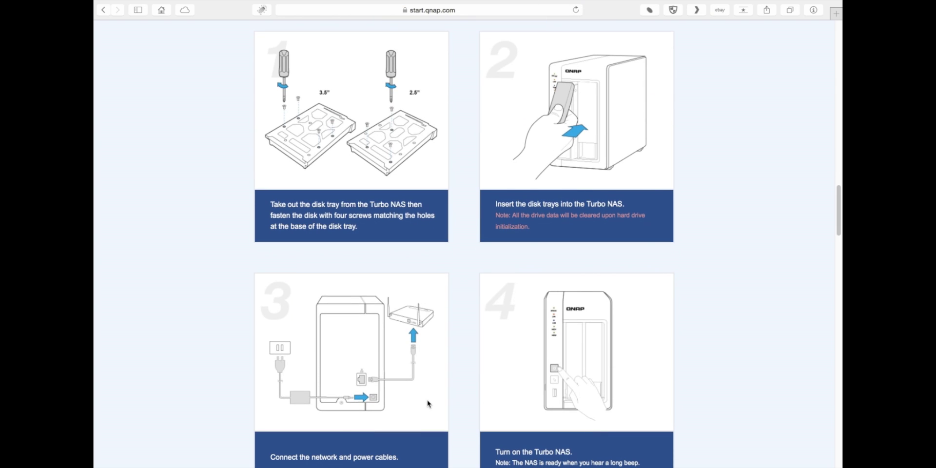
scroll(428, 403, down, 1)
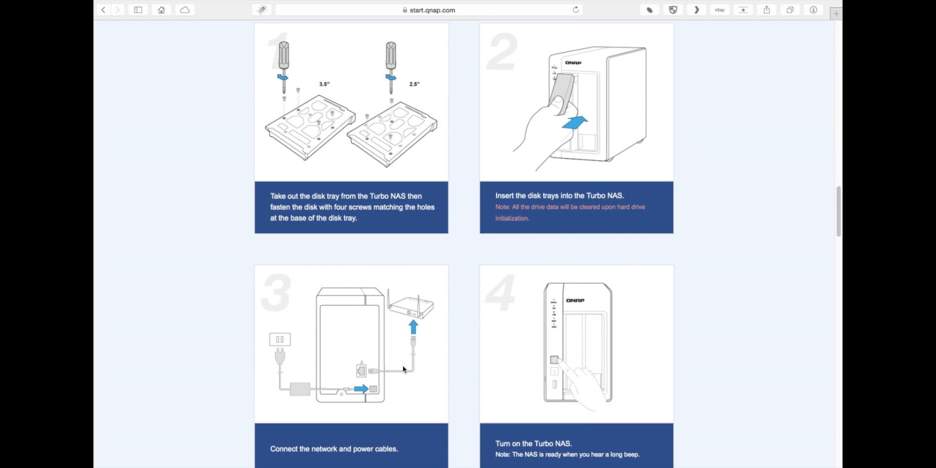
scroll(403, 369, down, 1)
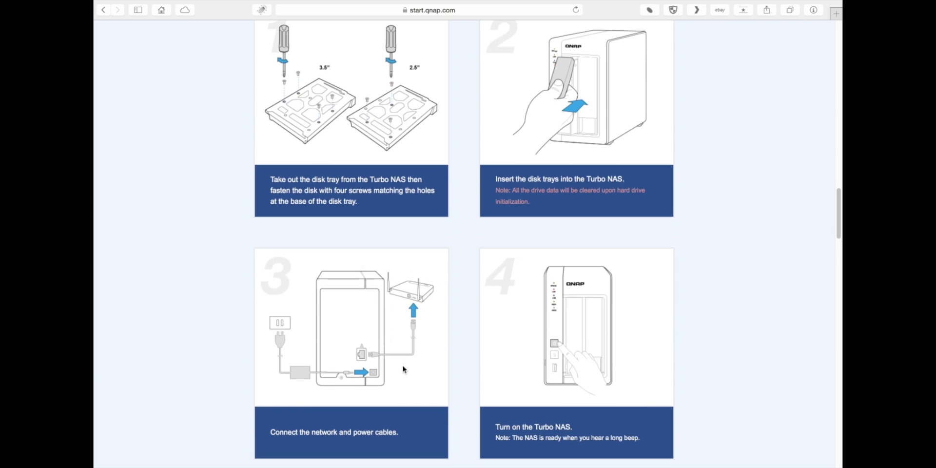
click(463, 385)
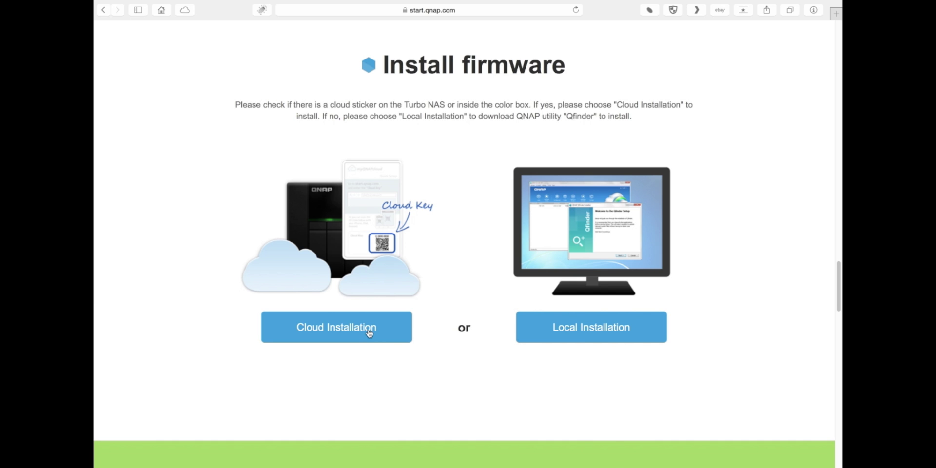
Choose Cloud Installation for the TS-231+ firmware
click(370, 333)
Scroll to step 2 and launch Start Cloud Installation at install.qnap.com
scroll(369, 332, down, 1)
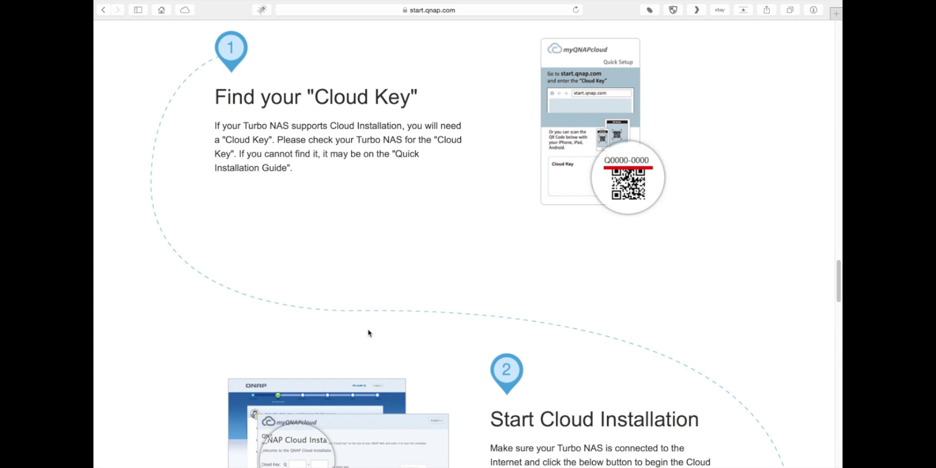
scroll(369, 333, down, 3)
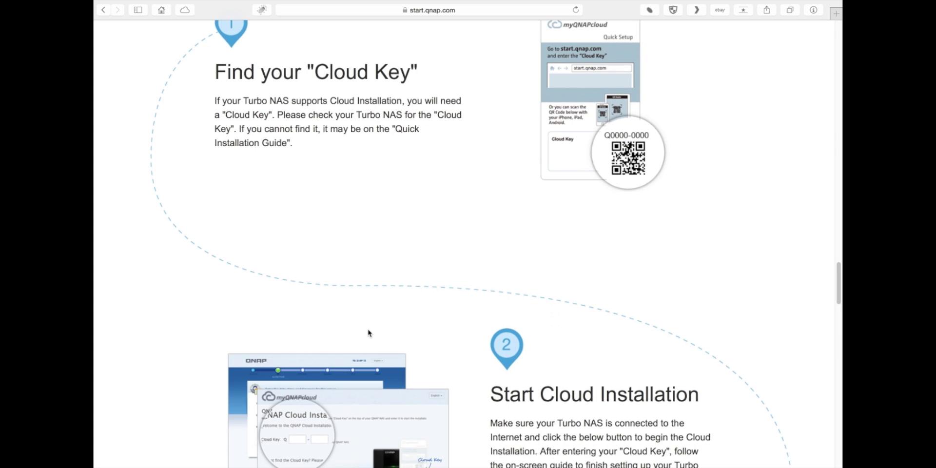
scroll(368, 332, down, 3)
scroll(369, 333, down, 10)
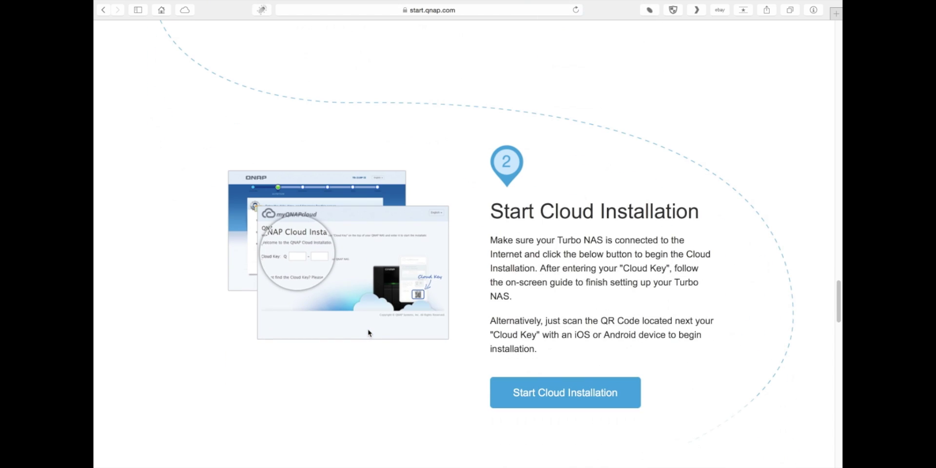
scroll(368, 332, down, 1)
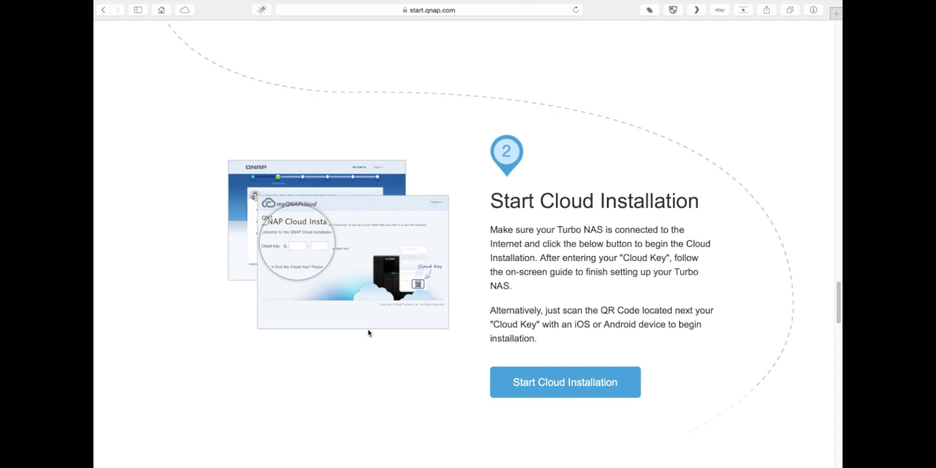
click(551, 385)
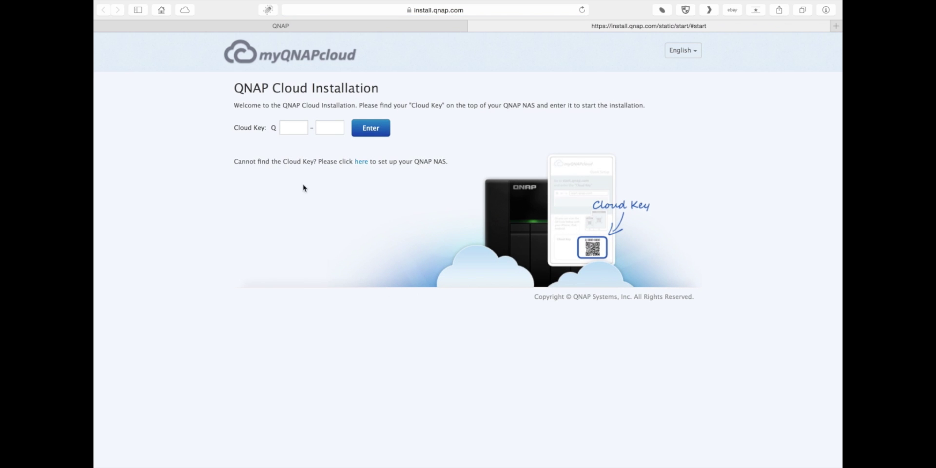
Enter the NAS's Cloud Key in the Cloud Key fields and submit it
click(289, 132)
click(371, 129)
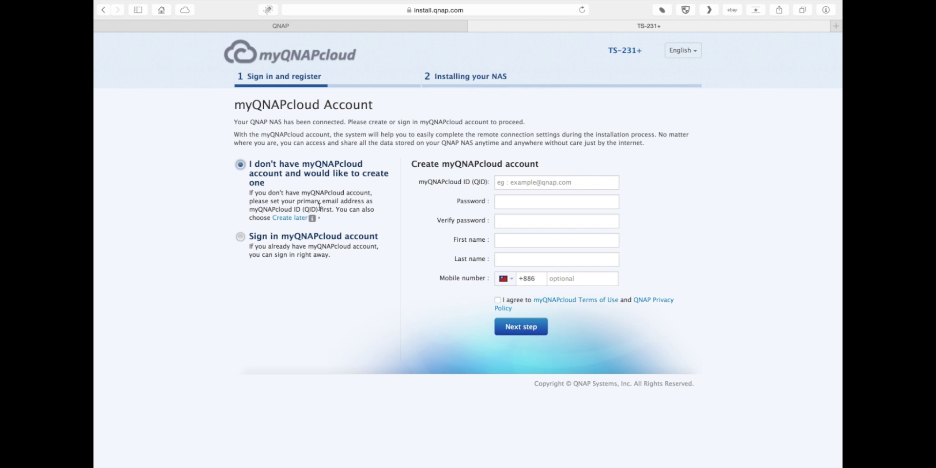
Skip myQNAPcloud account creation and start the automatic firmware installation
click(296, 218)
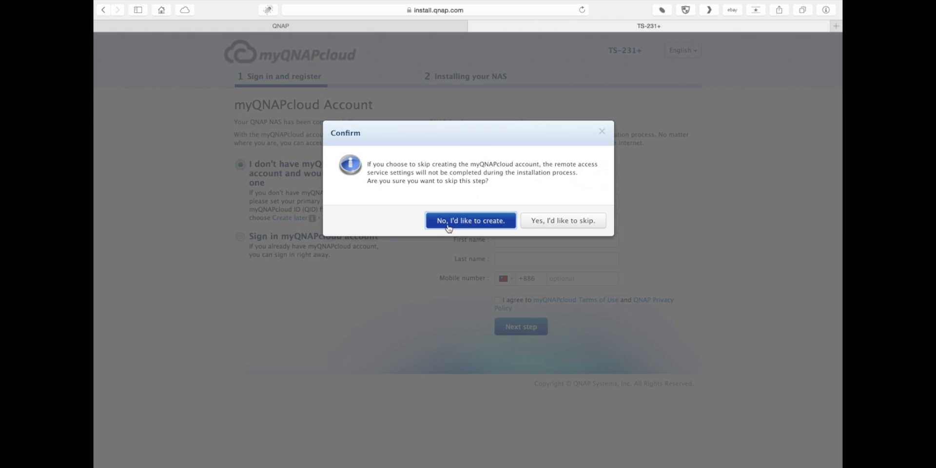
click(536, 229)
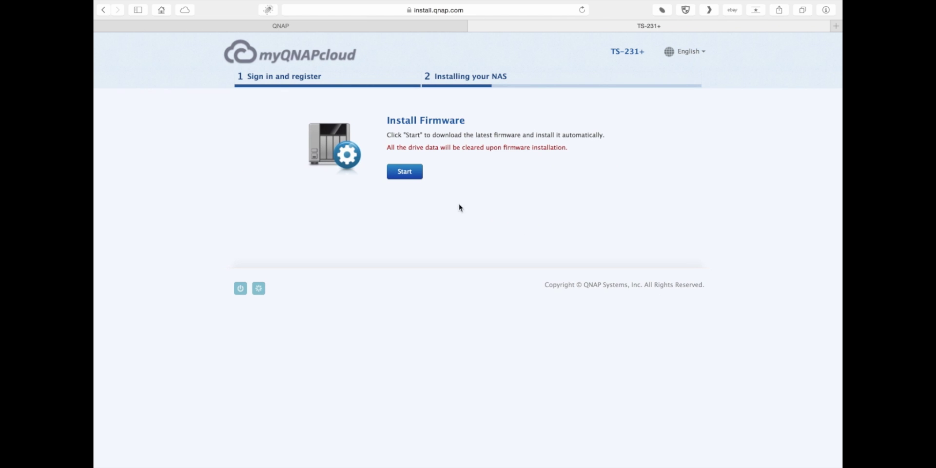
click(401, 174)
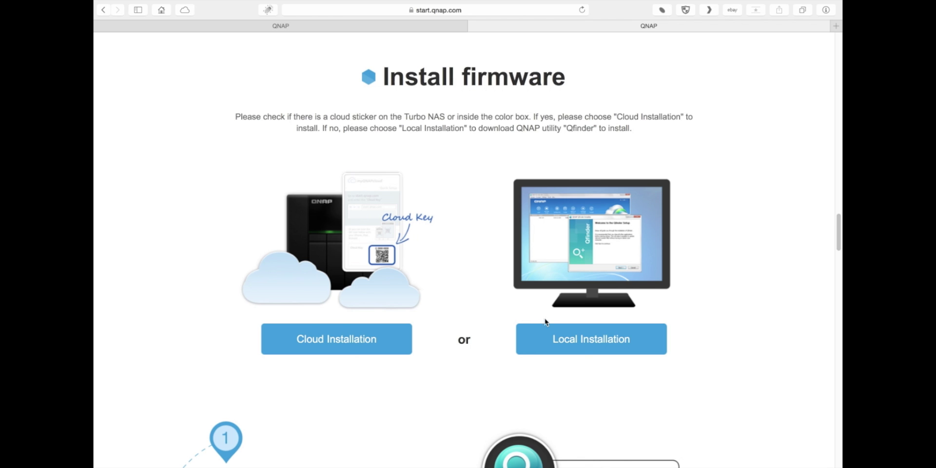
Pick Local Installation with Qfinder on the Install firmware page
click(585, 338)
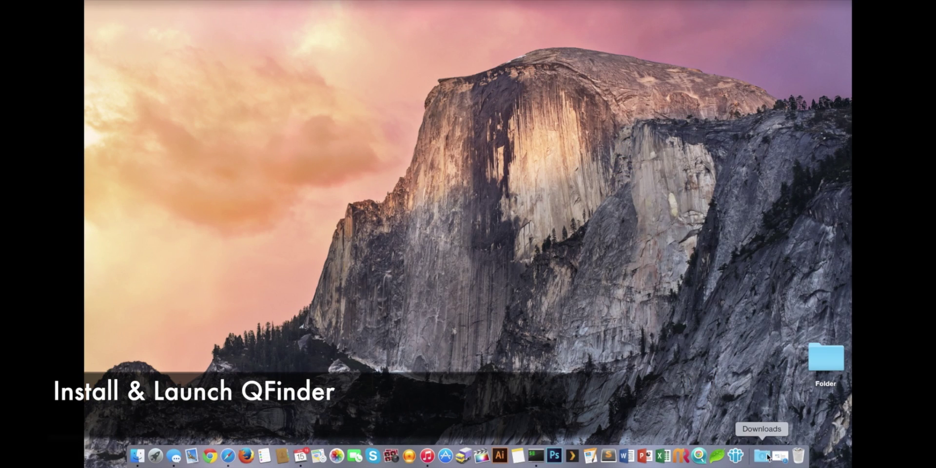
Open the downloaded QNAPQfinder_Mac.dmg and accept the Qfinder licence agreement
click(763, 456)
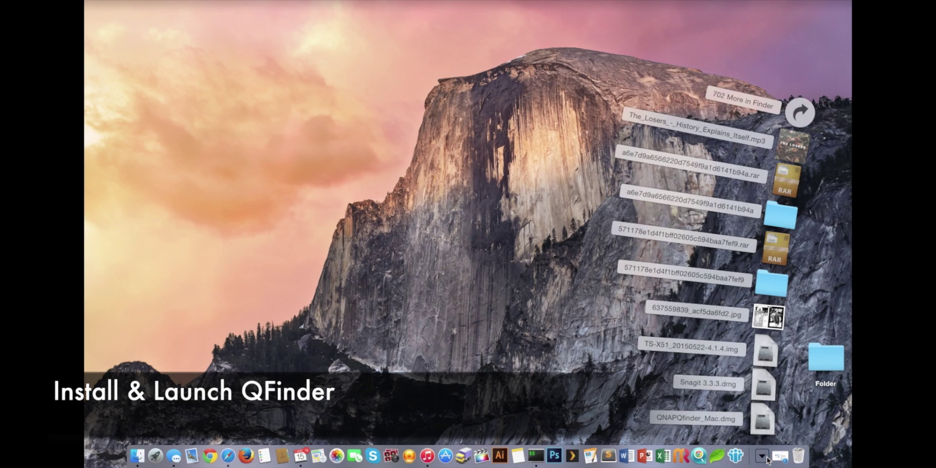
click(762, 418)
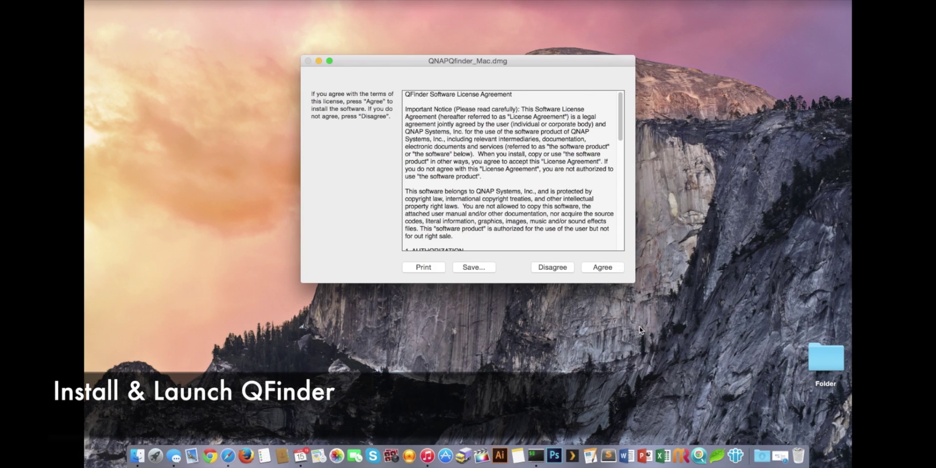
click(602, 267)
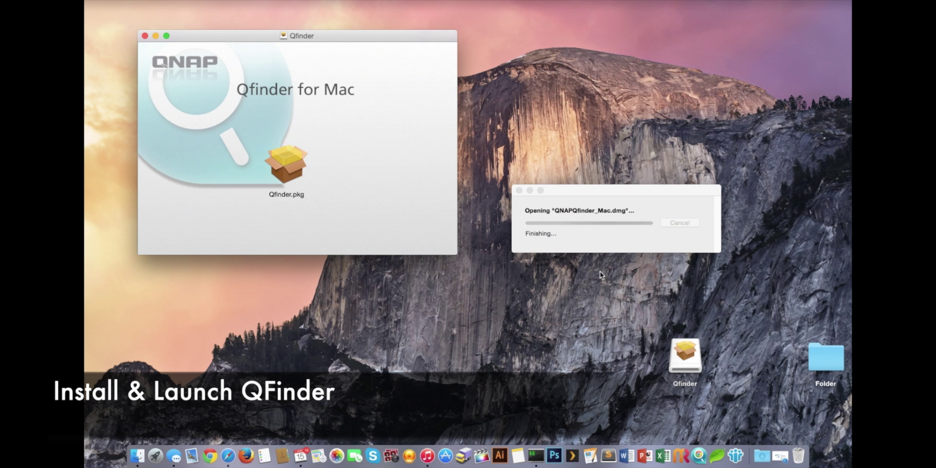
Install Qfinder.pkg on Macintosh HD, authorizing with the Mac password, then close the installer
double_click(289, 165)
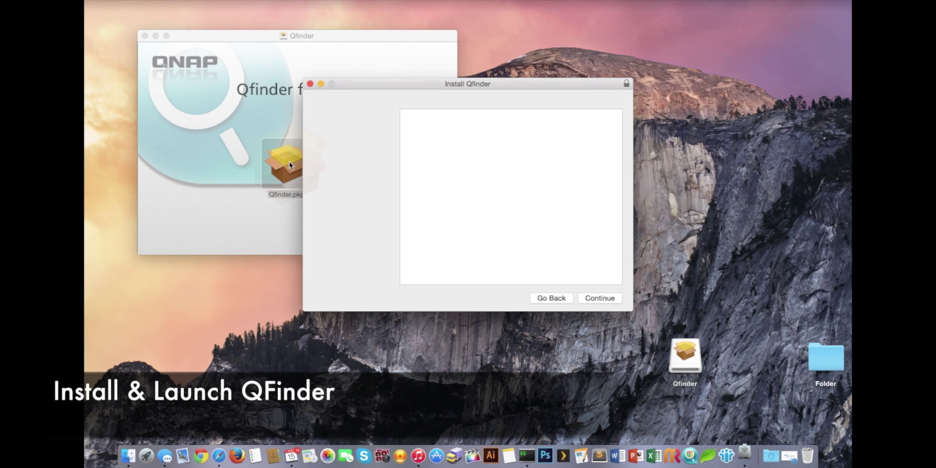
click(607, 298)
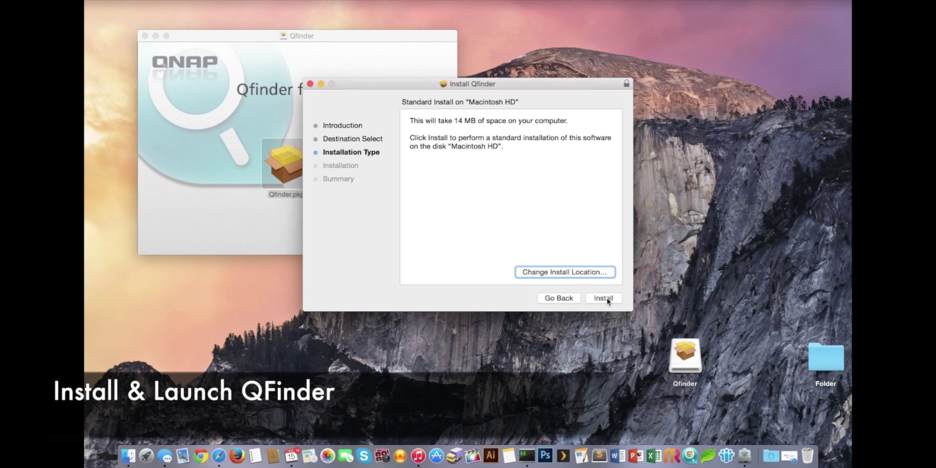
click(599, 300)
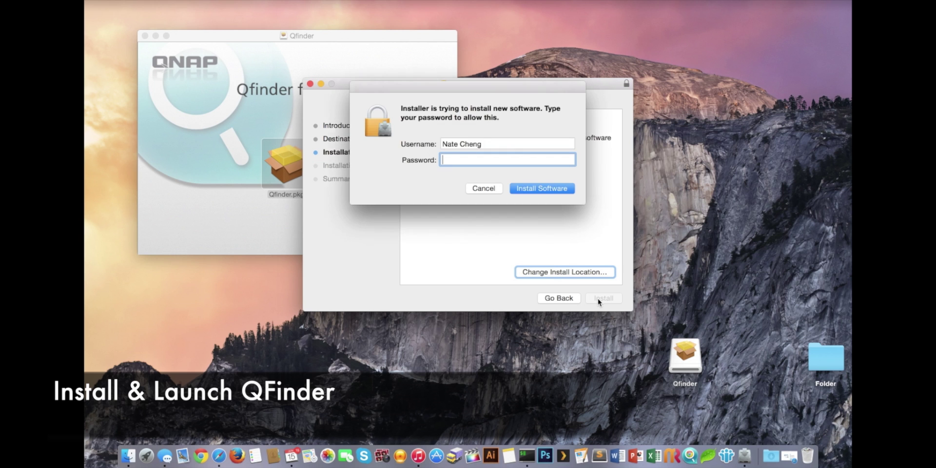
text(•••)
key(Return)
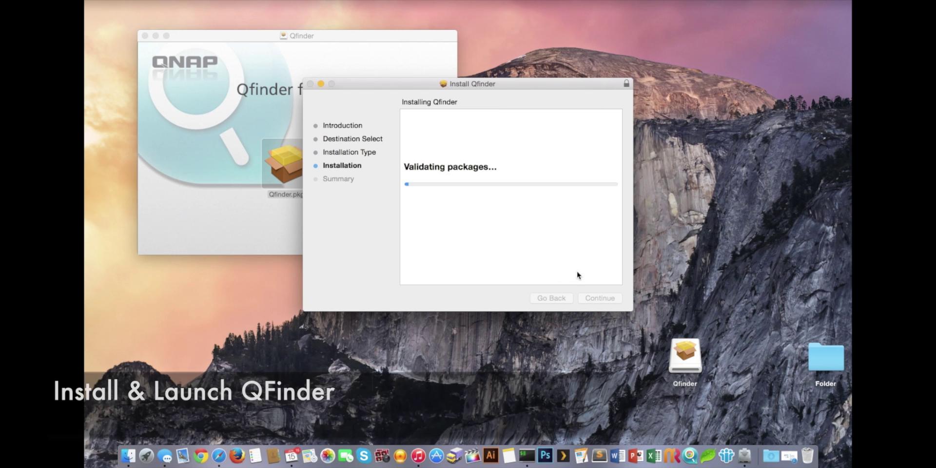
click(600, 298)
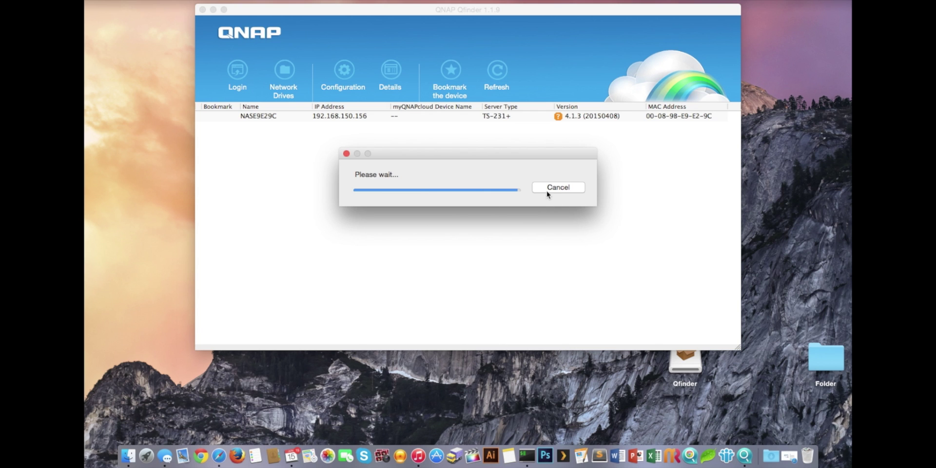
Dismiss the first prompt, then run the Quick Setup Wizard on NASE9E29C for web configuration
click(511, 214)
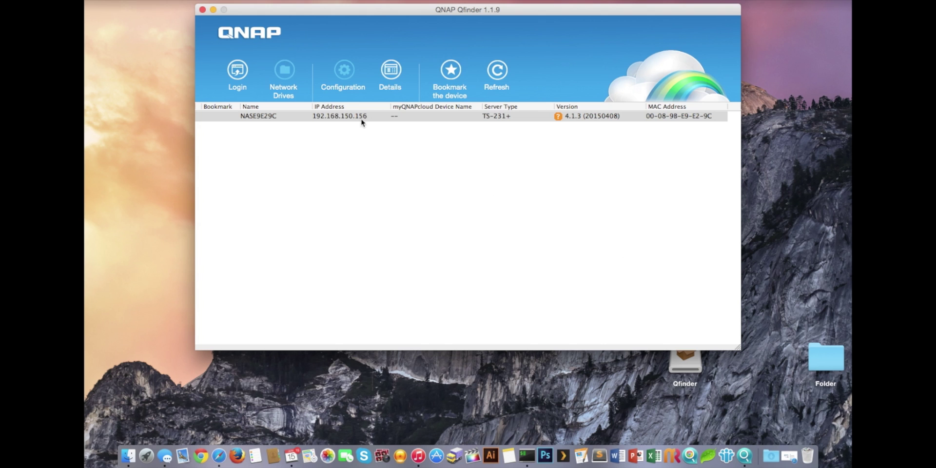
double_click(291, 116)
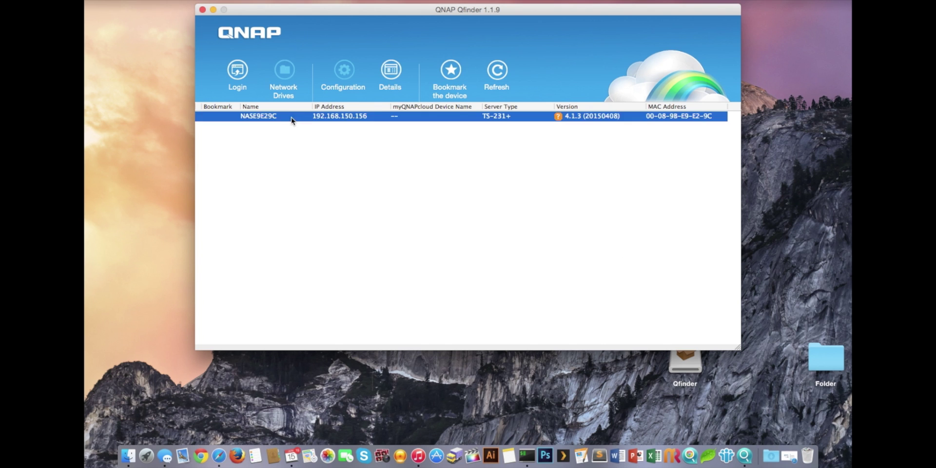
click(422, 260)
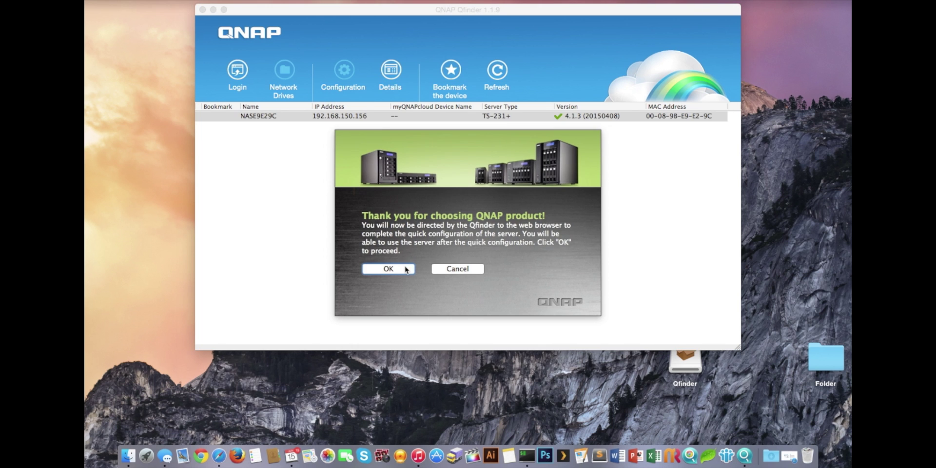
click(406, 269)
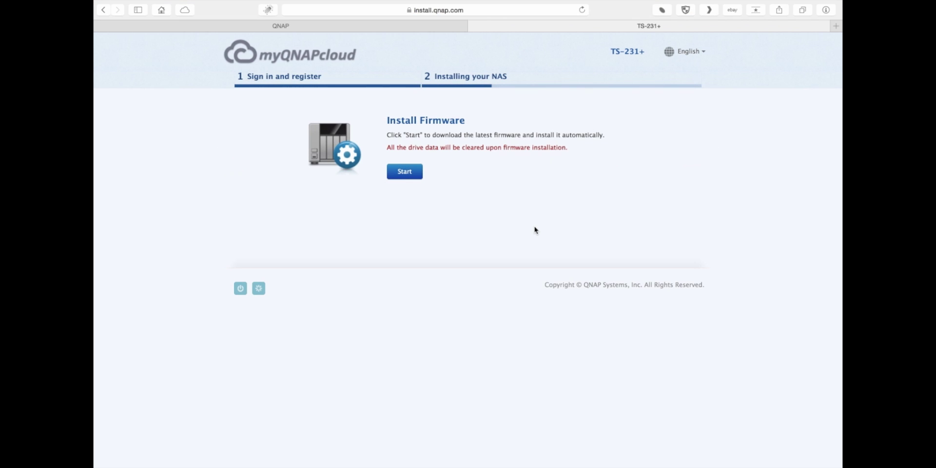
Start the latest firmware download and installation, letting it run to 100%
click(400, 174)
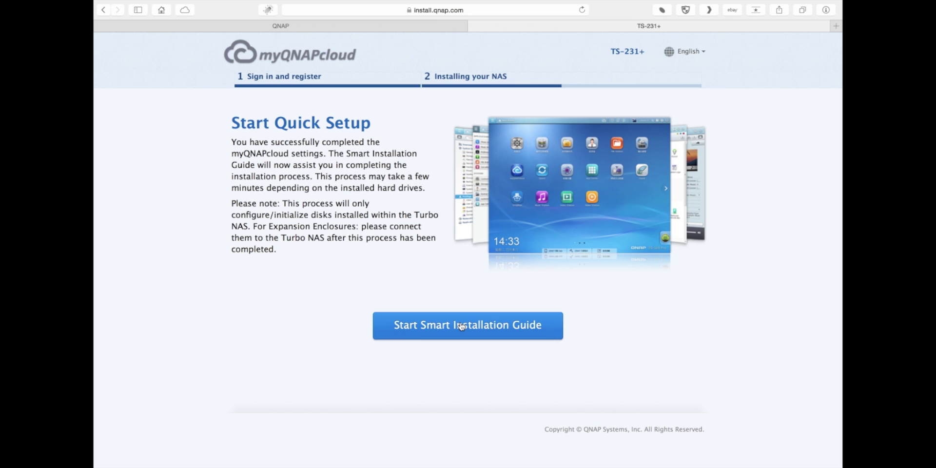
In the Smart Installation Guide, rename the NAS to HOME231 and keep the default admin password
click(489, 331)
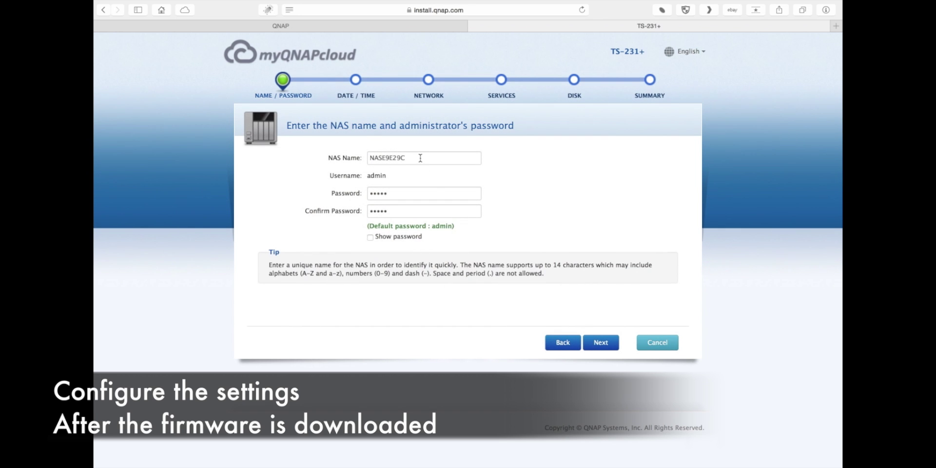
drag(418, 157, 347, 152)
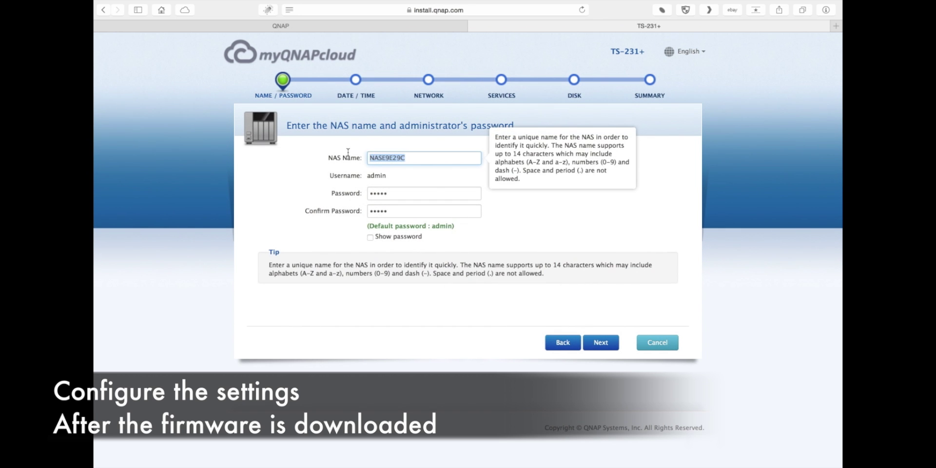
text(HOME231)
click(401, 214)
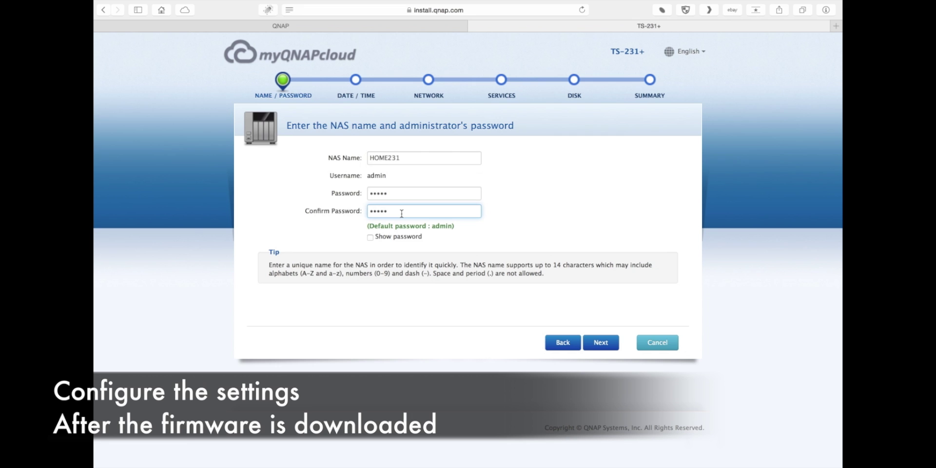
click(609, 347)
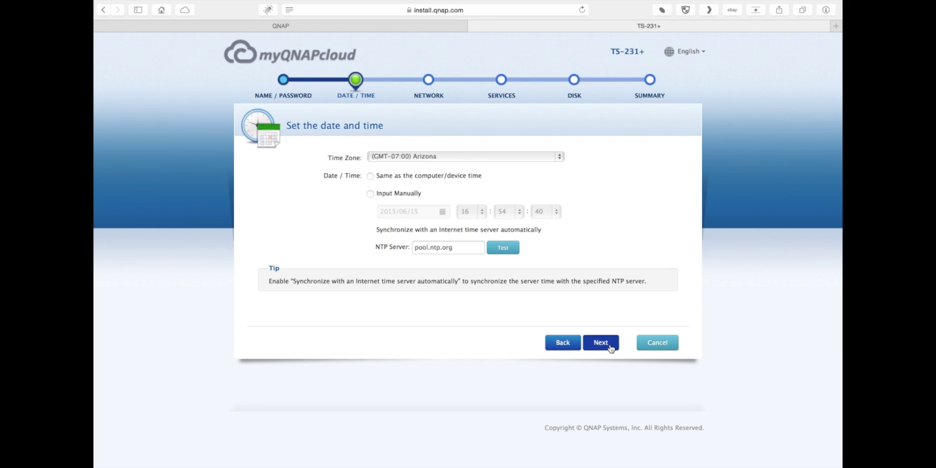
Accept the (GMT-07:00) Arizona time zone with pool.ntp.org sync and the automatic network settings
click(609, 347)
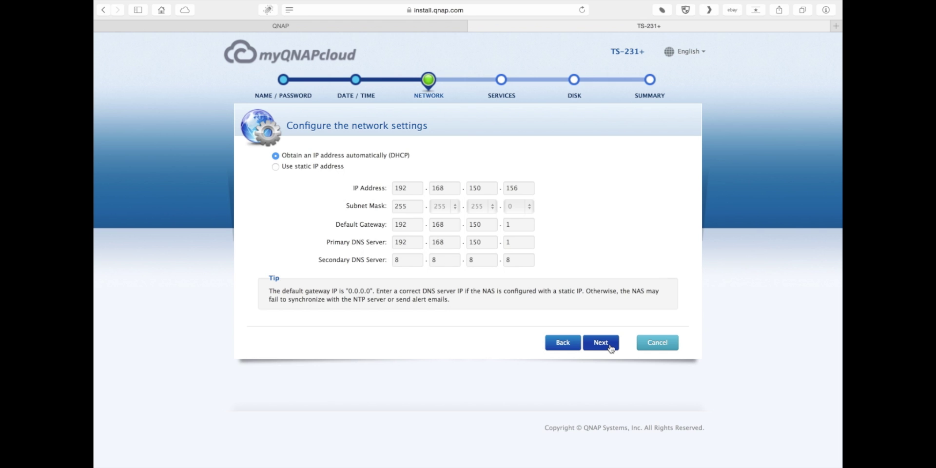
click(600, 343)
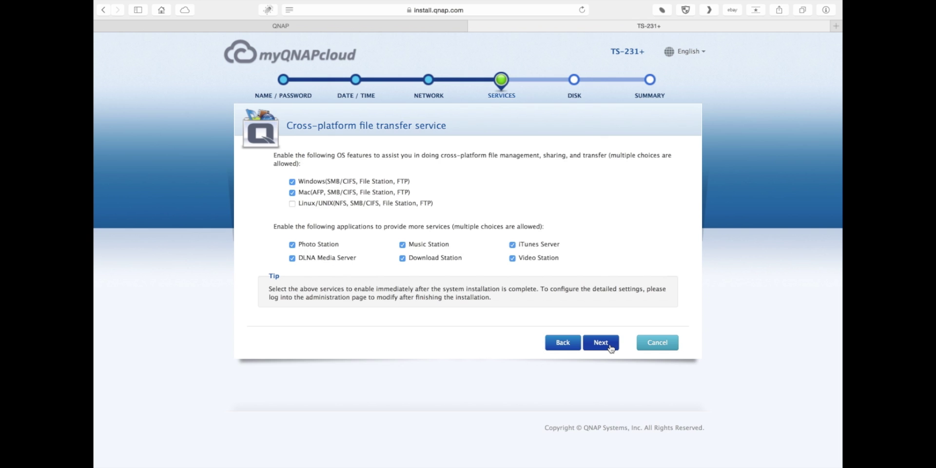
Keep the Windows and Mac file services and all six applications enabled
click(611, 347)
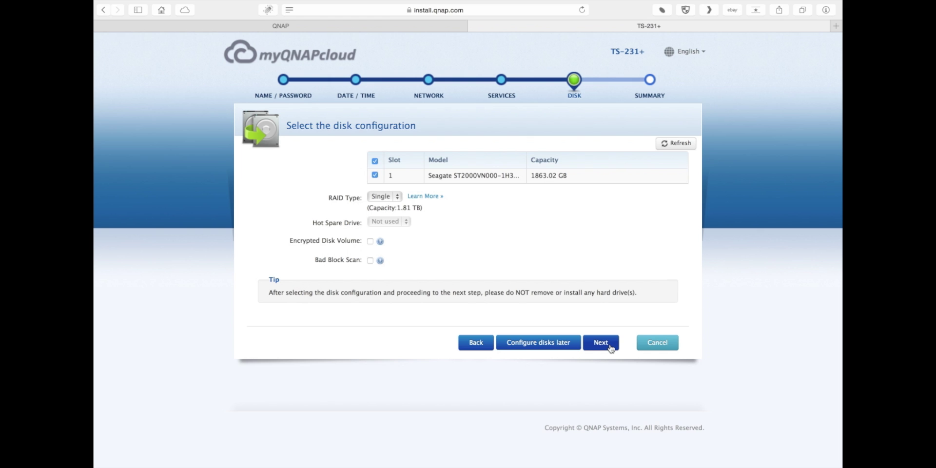
Accept the Single disk configuration for the 1863.02 GB Seagate drive
click(610, 348)
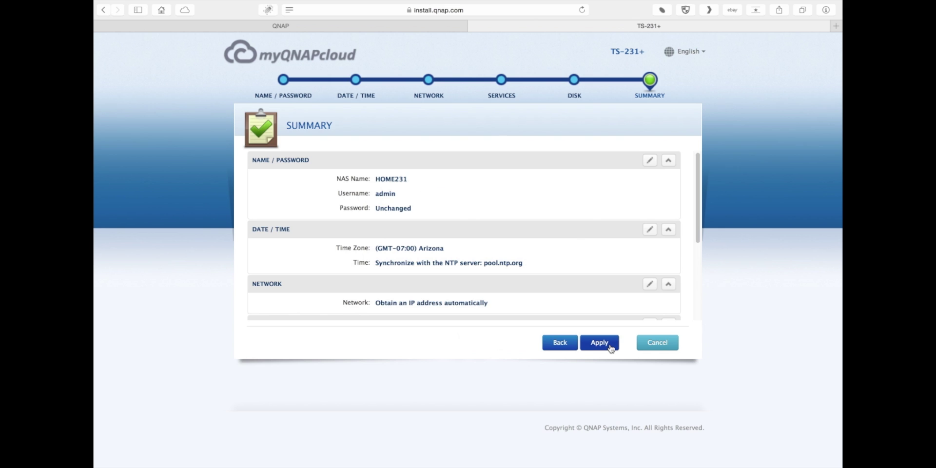
Apply the summarised settings and confirm that the drive will be initialized
click(610, 348)
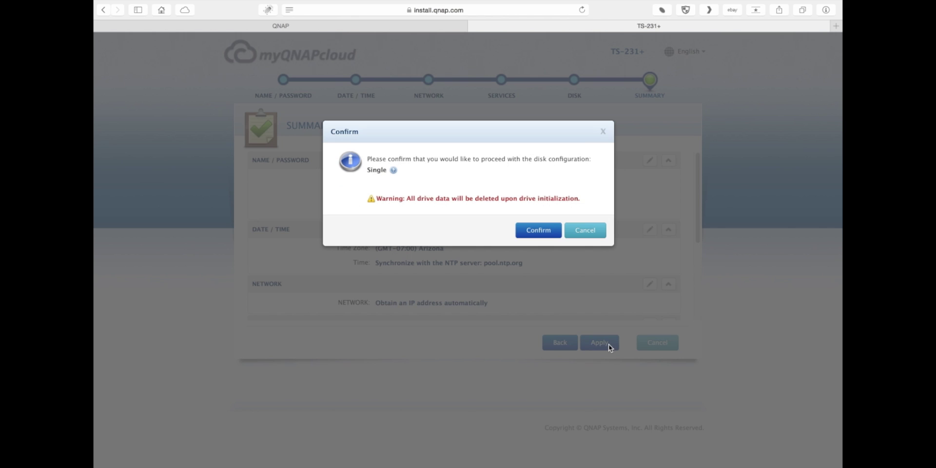
click(539, 230)
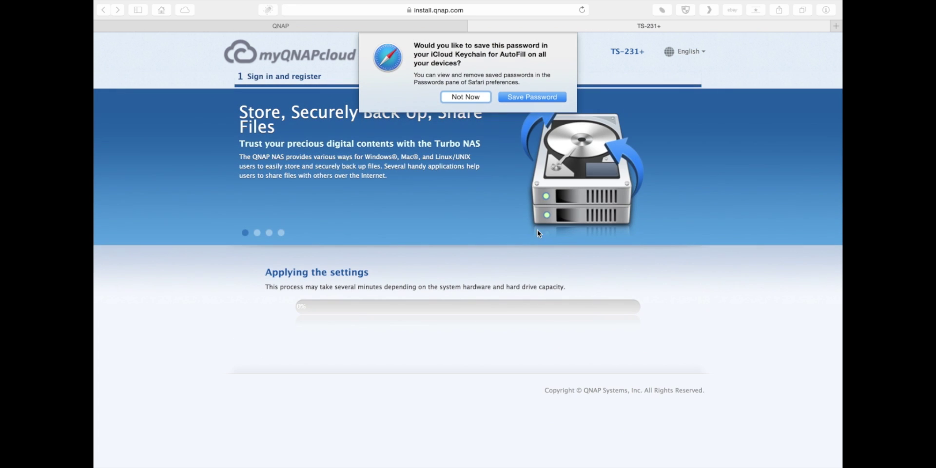
Dismiss Safari's save-password prompt while the settings finish applying
click(529, 97)
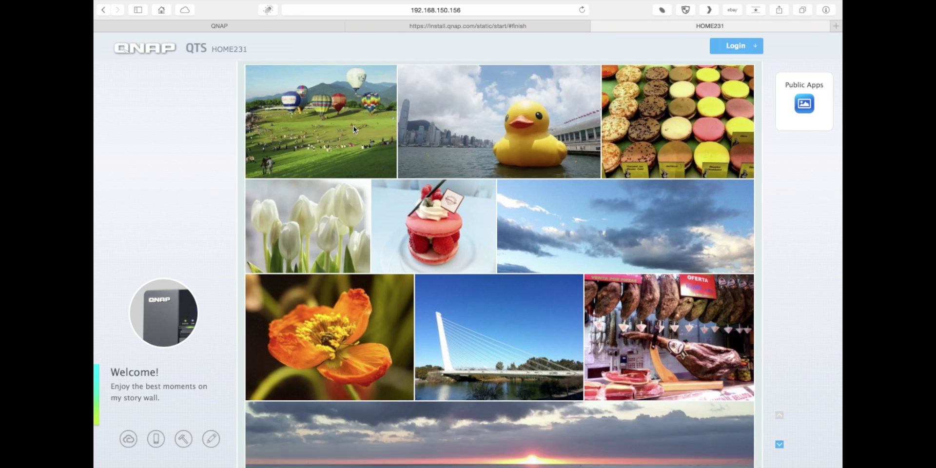
Sign in to HOME231 as admin with the account password and save it in Safari
click(712, 48)
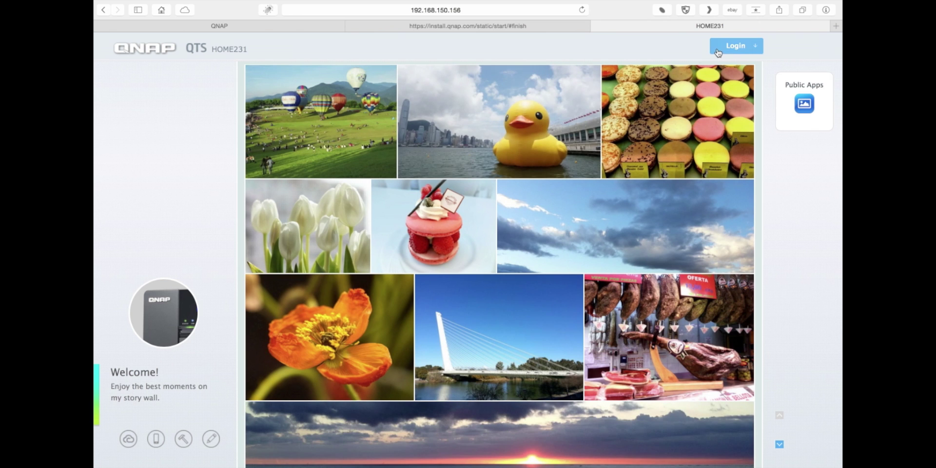
click(701, 85)
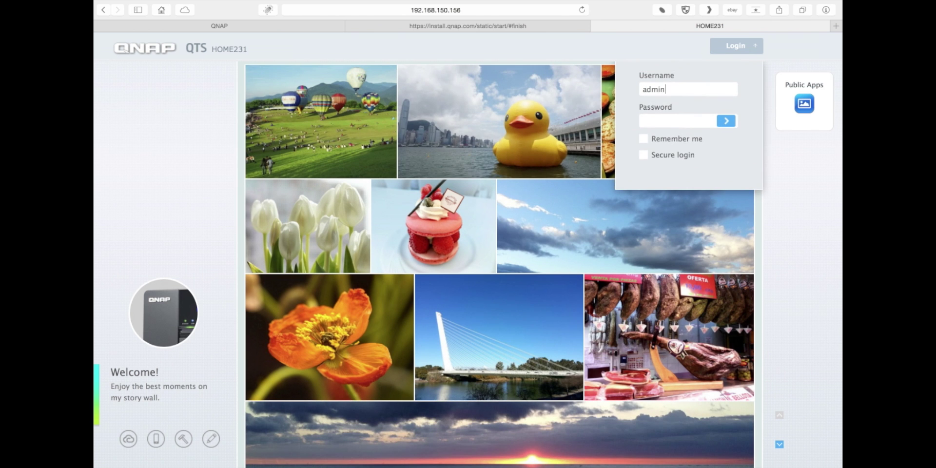
key(Tab)
click(727, 122)
click(569, 88)
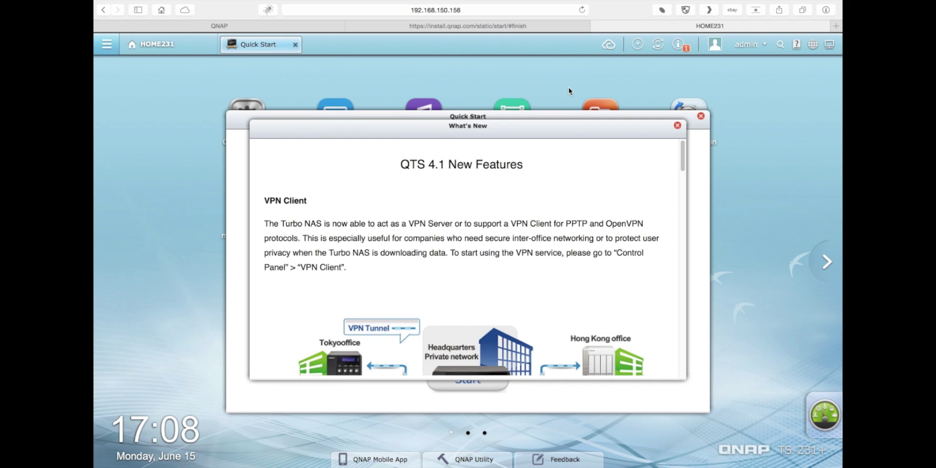
Close the What's New and Quick Start windows, answering Yes to the show-next-time question
click(676, 126)
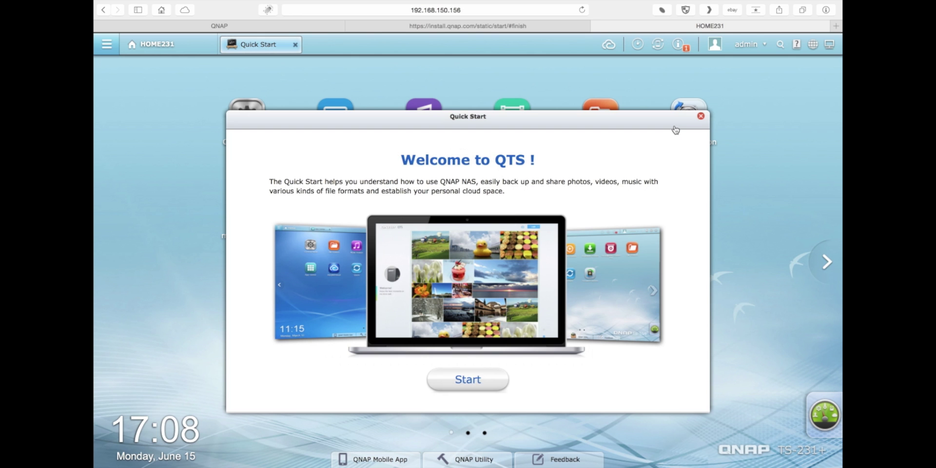
click(700, 119)
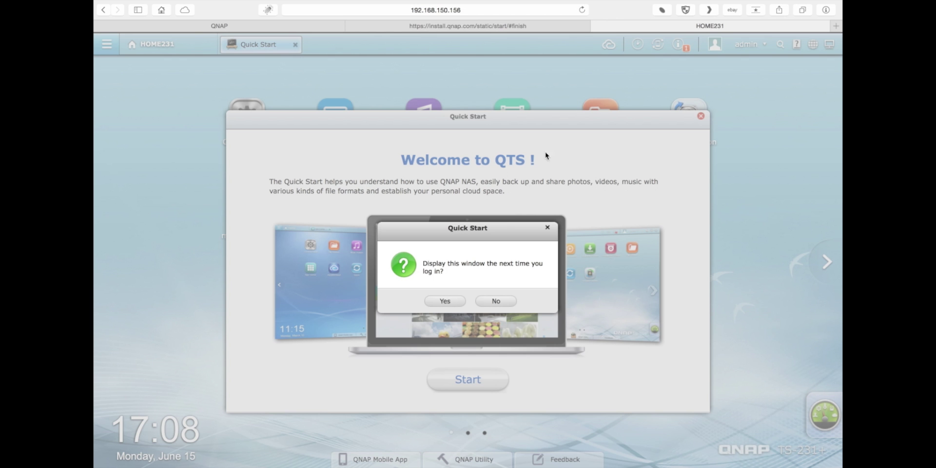
click(456, 301)
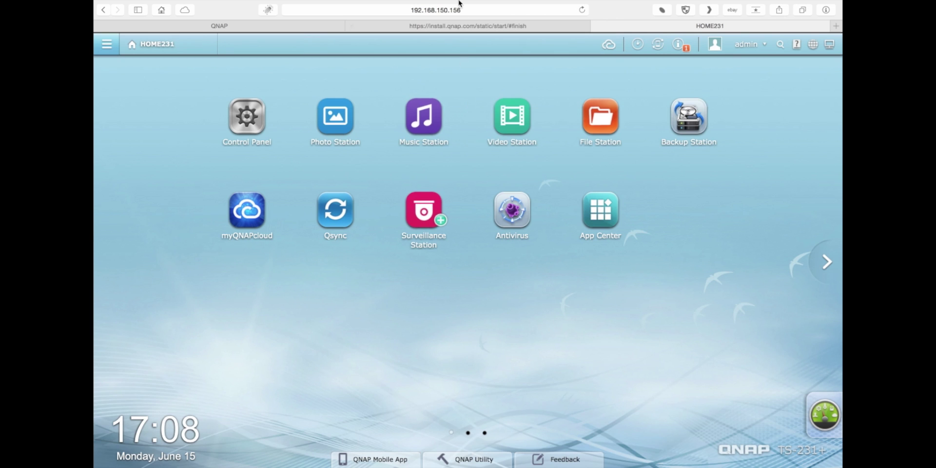